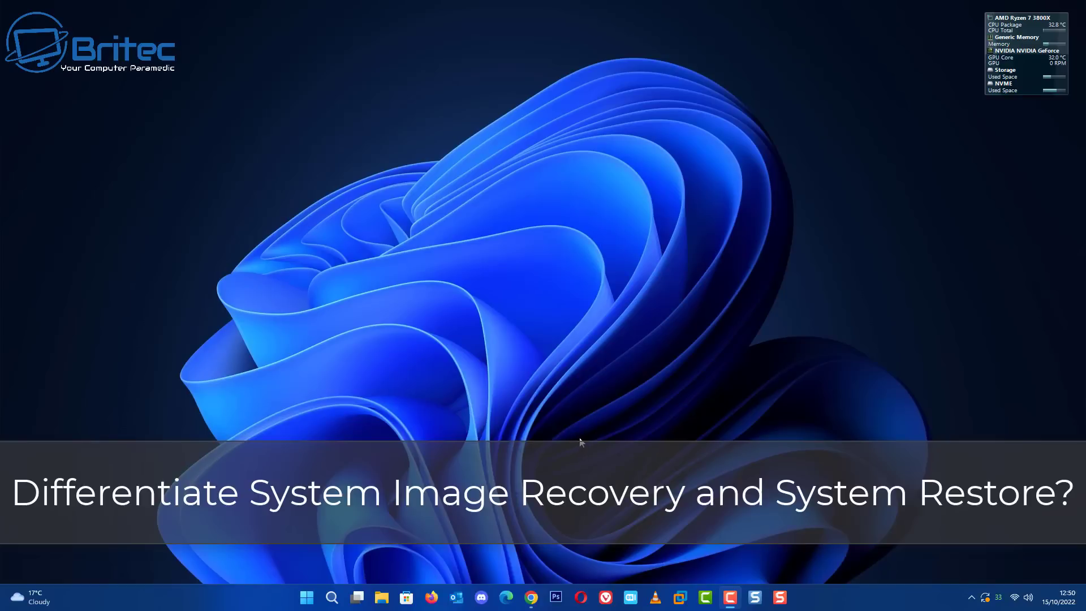
- Open Settings from the Start menu and go to the System > Recovery page
click(306, 601)
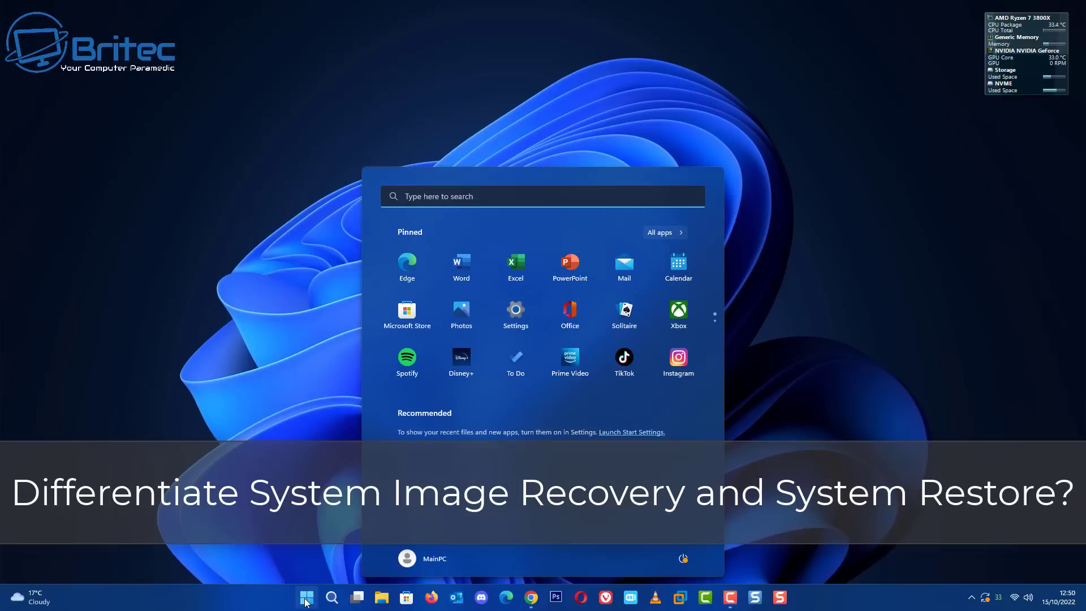
click(516, 311)
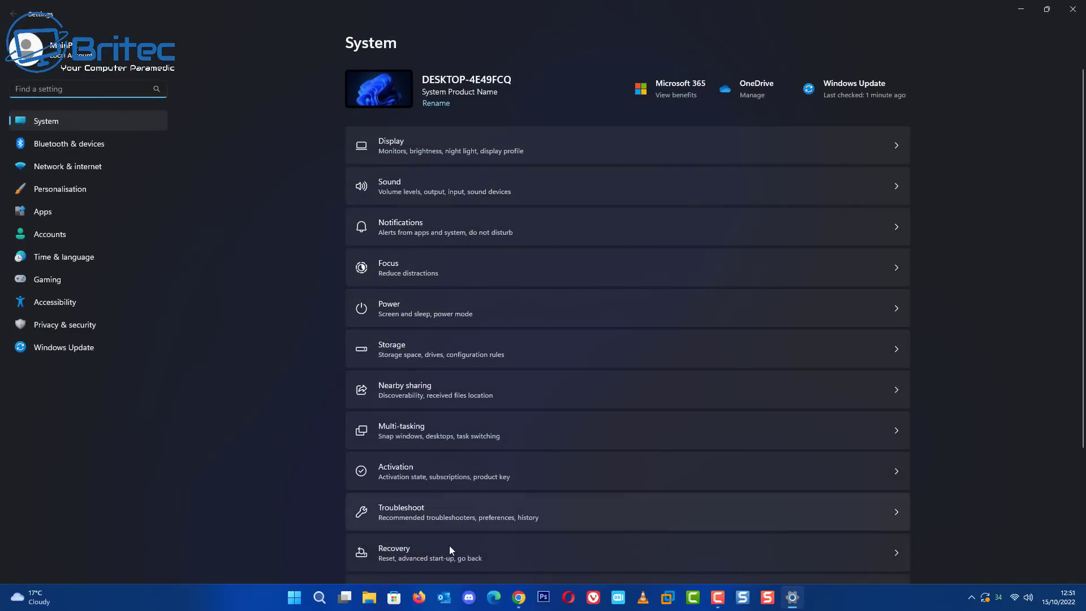
click(470, 551)
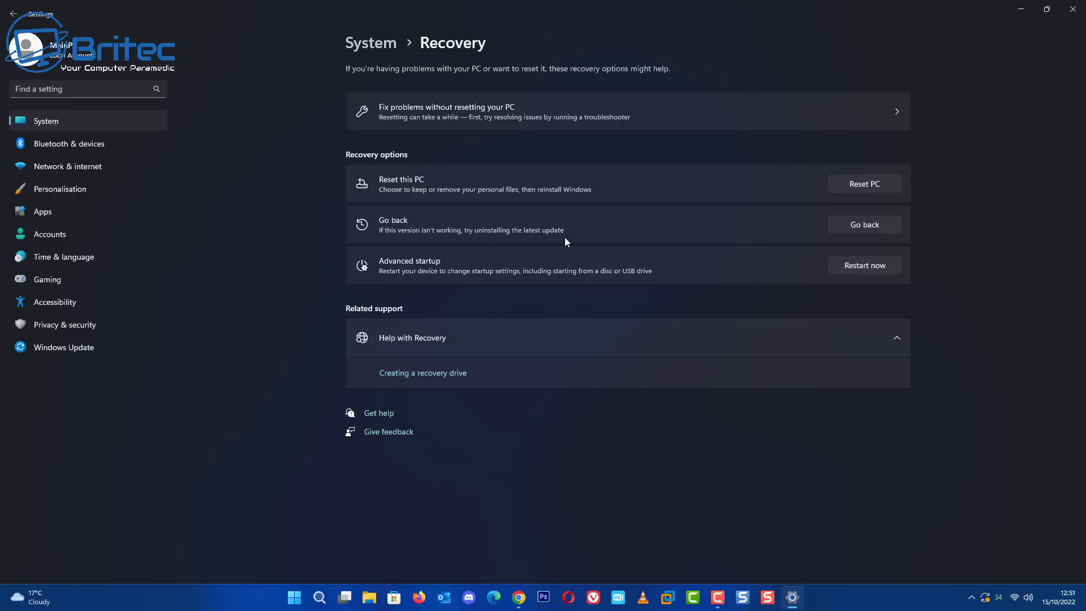
- Start Go back to the previous Windows build and focus the 'Tell us more' reason box
click(850, 225)
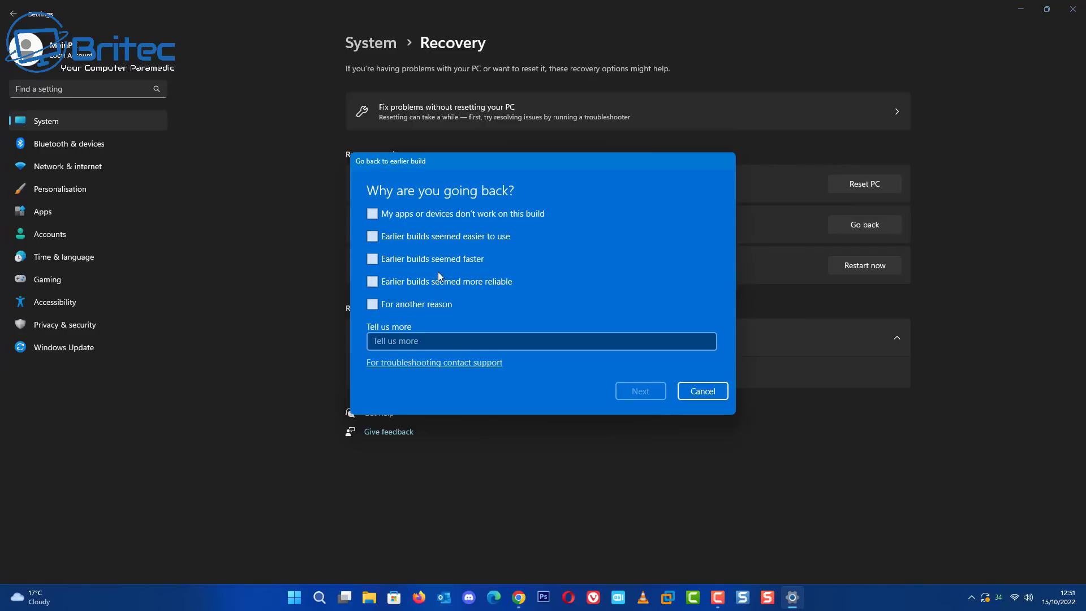
click(376, 339)
- Browse Local Disk (C:) in File Explorer and right-click the Windows.old folder
click(370, 598)
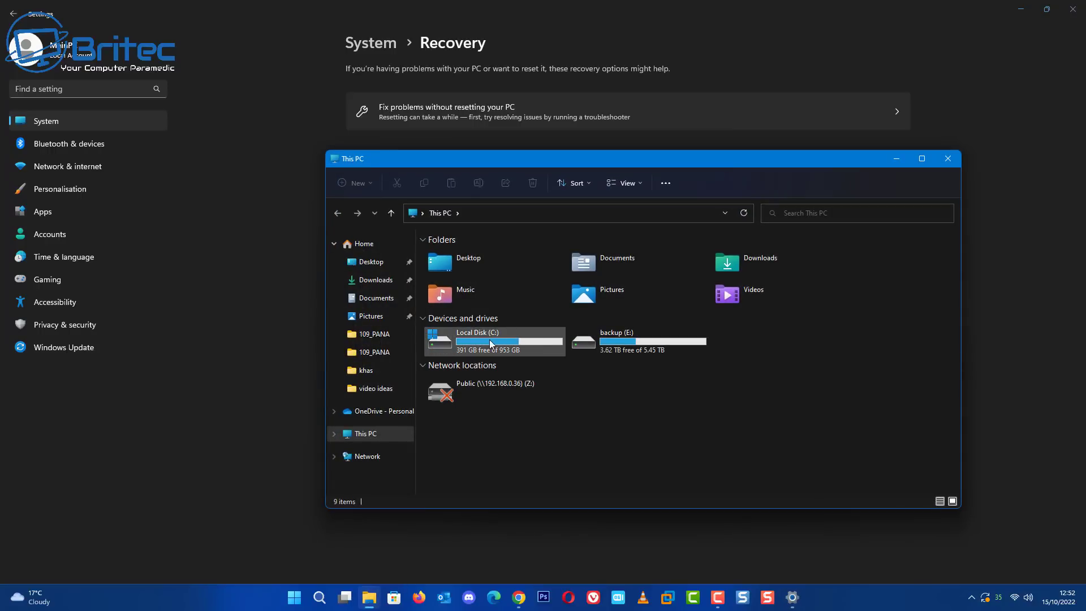
double_click(490, 343)
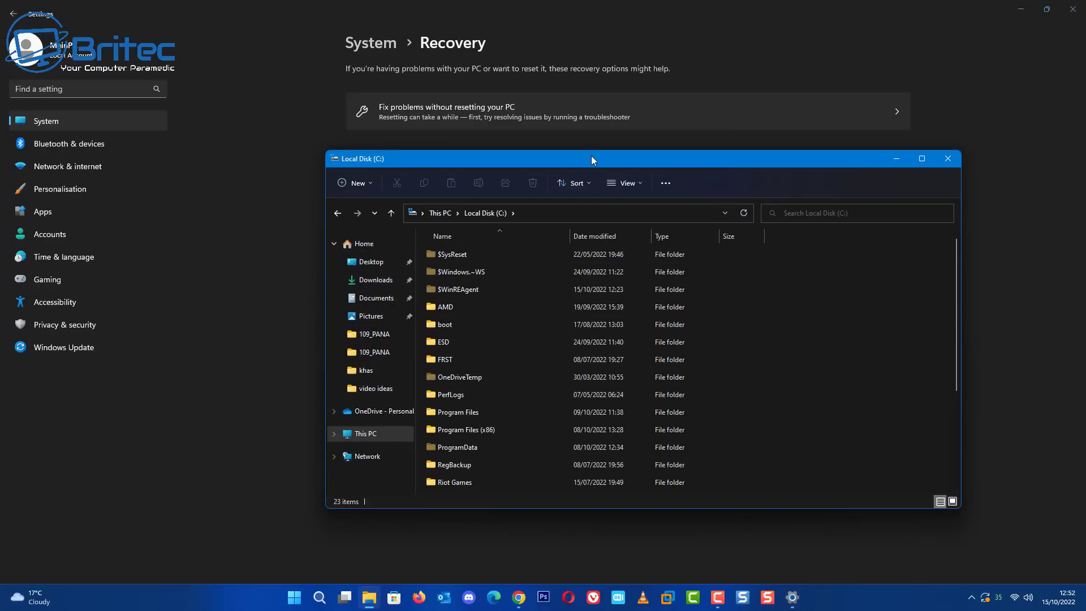
drag(592, 155, 579, 152)
scroll(471, 447, down, 2)
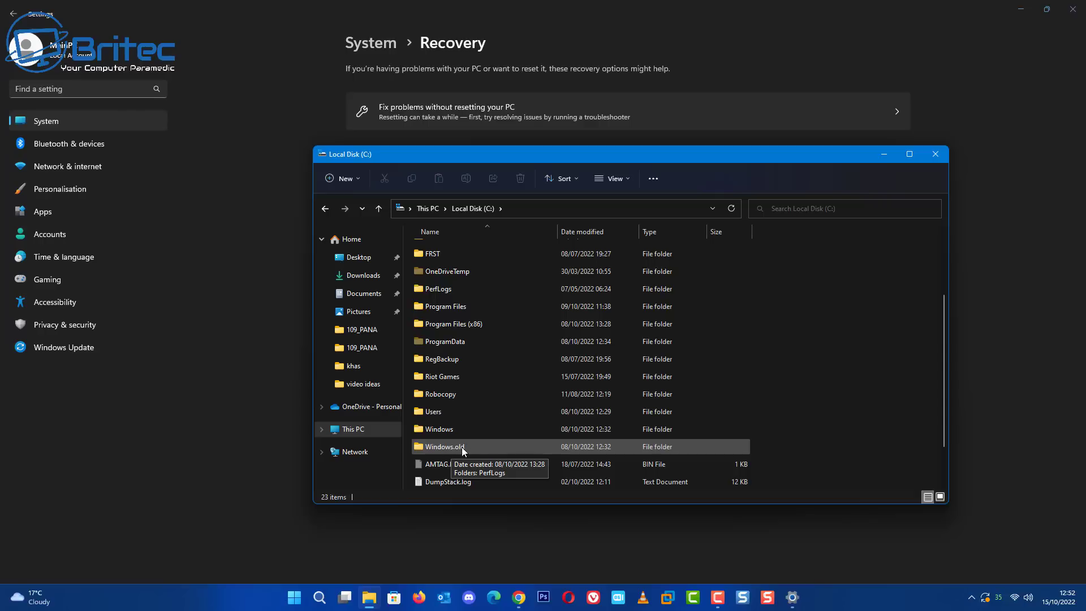
click(457, 447)
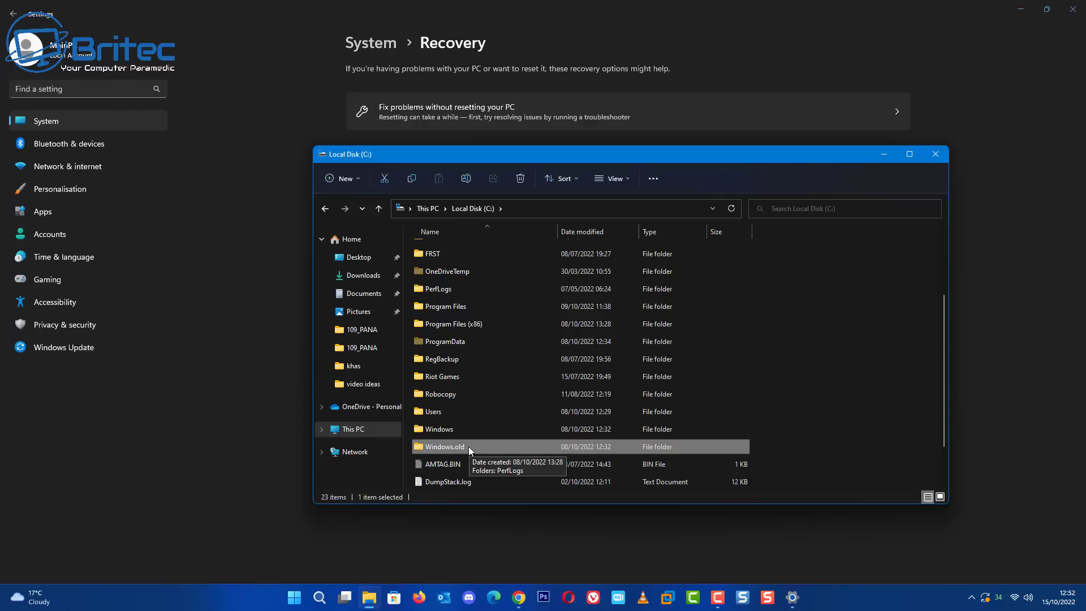
right_click(465, 446)
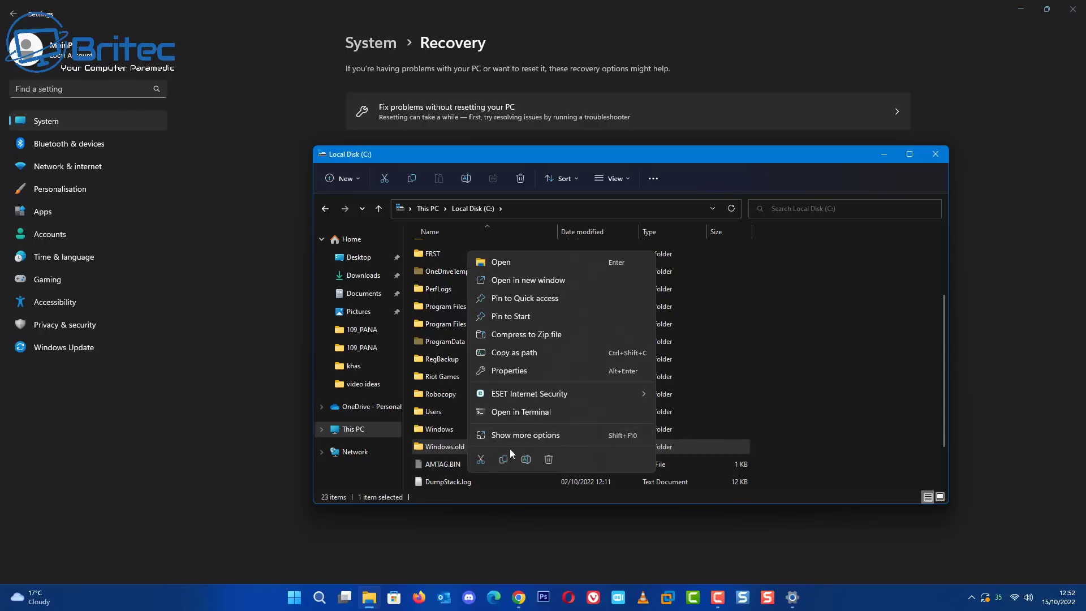
- View Windows.old Properties (21.6 GB, 226,345 files), then close the dialog
click(506, 436)
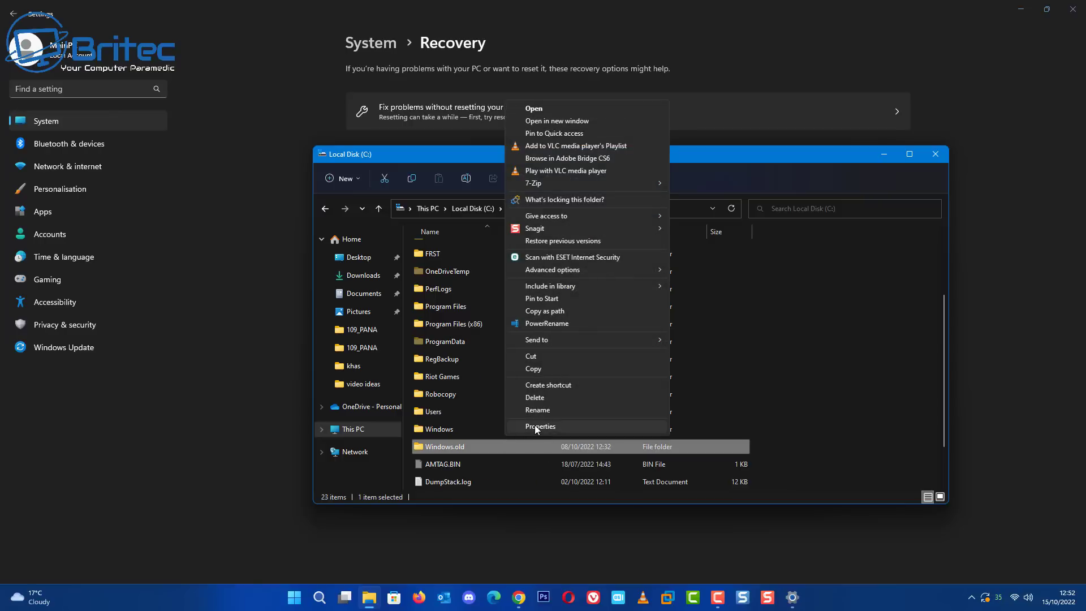
click(539, 424)
drag(539, 315, 451, 214)
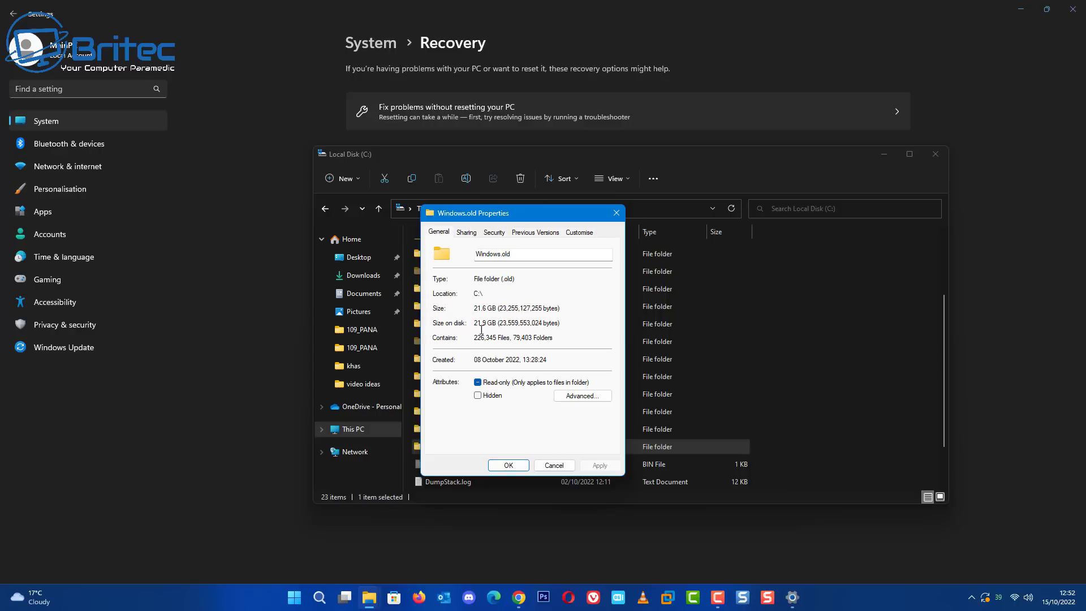
click(616, 215)
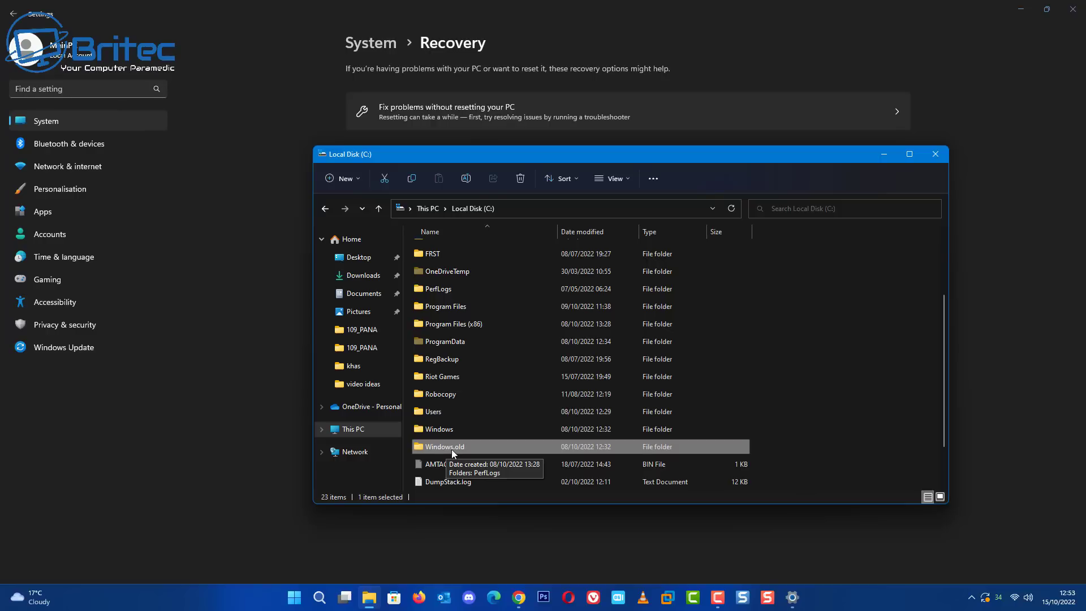
- Close File Explorer and cancel the 'Go back to earlier build' dialog
click(936, 154)
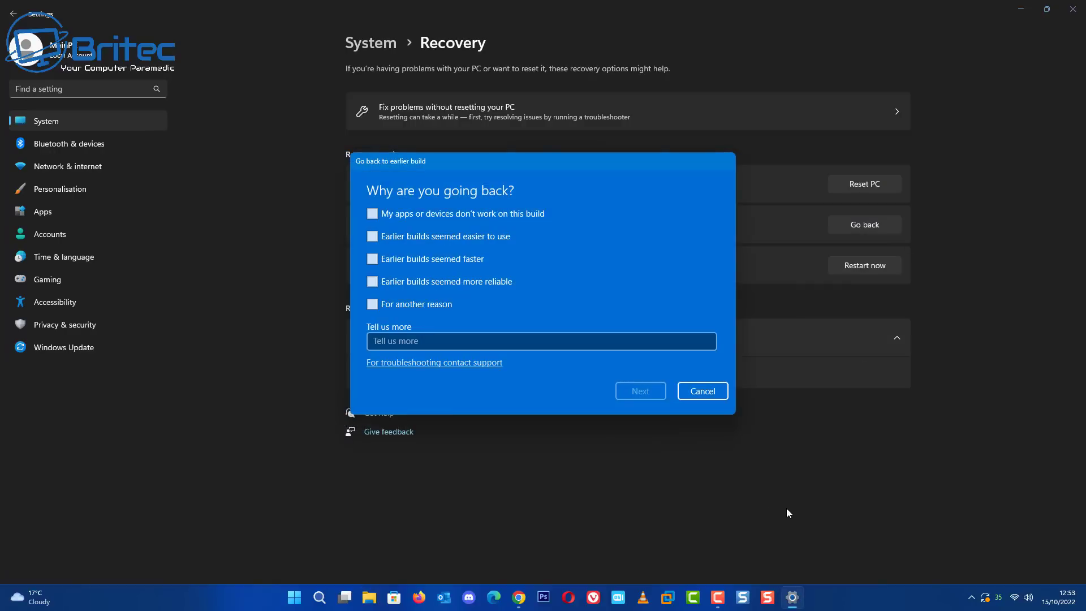
click(712, 391)
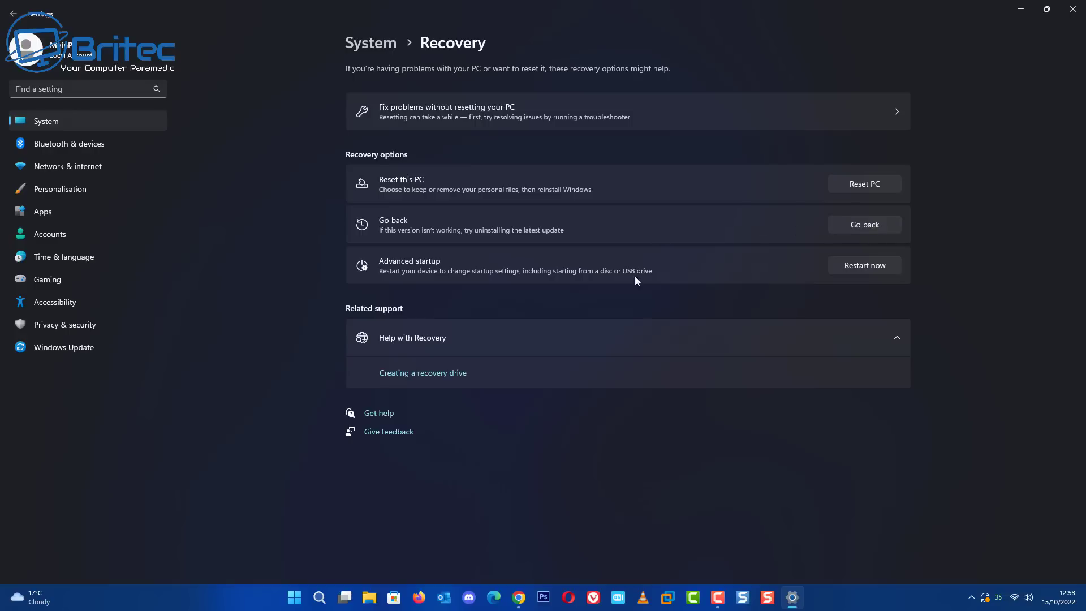
- Run DISM.exe /Online /Get-OSUninstallWindow in an administrator Command Prompt, reporting 60 days
click(1074, 10)
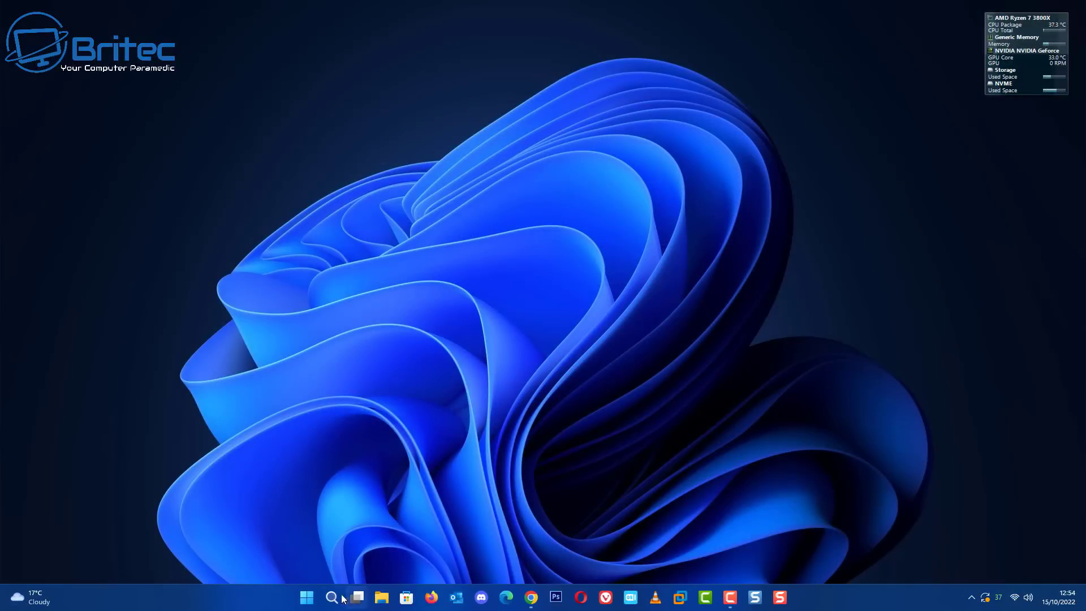
click(331, 599)
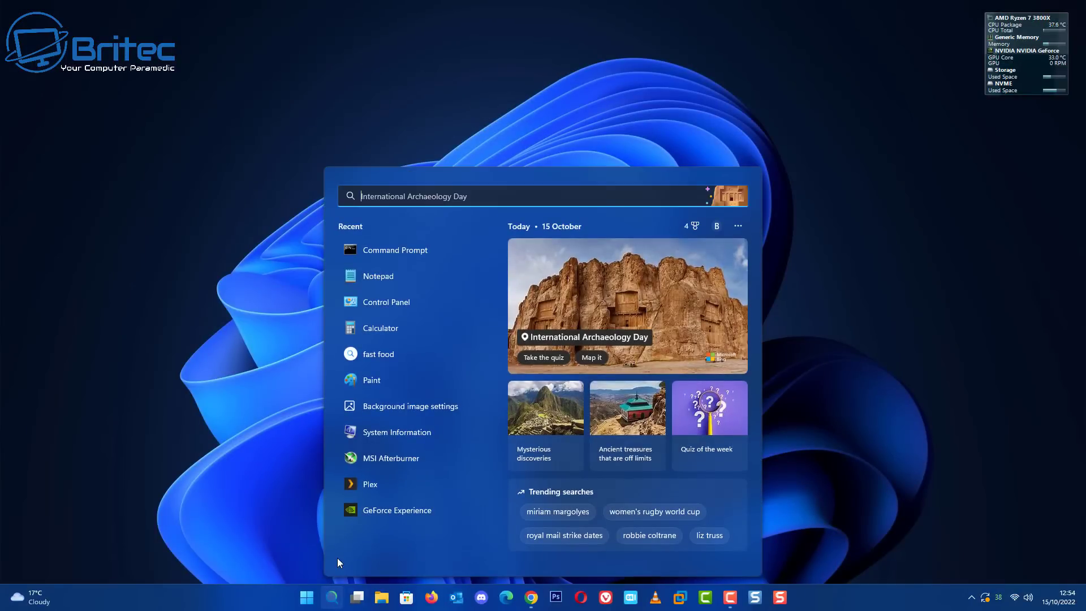
text(cmd)
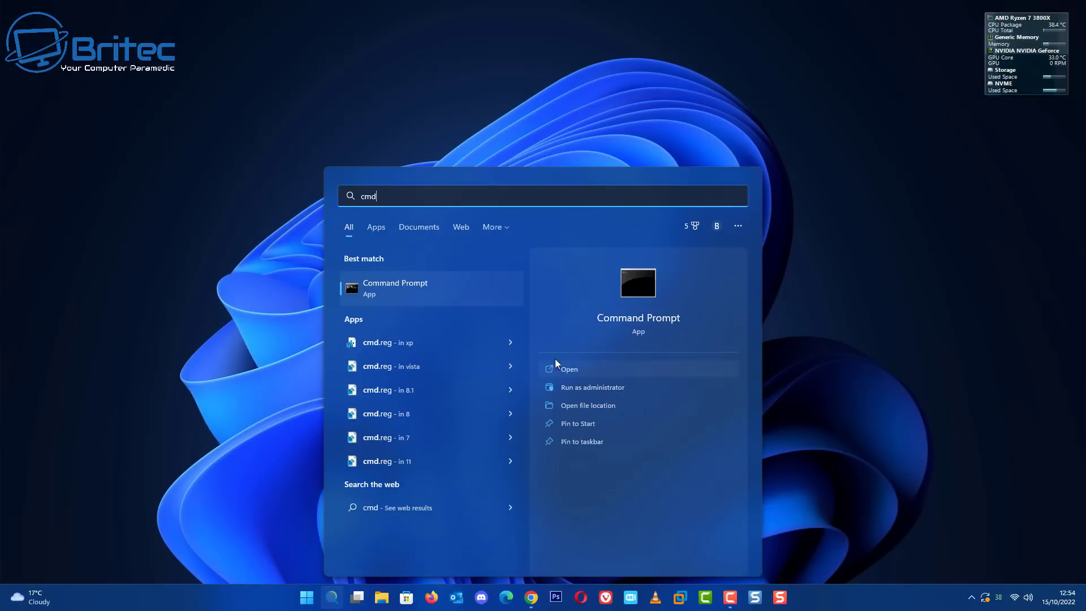
click(569, 387)
drag(415, 138, 551, 143)
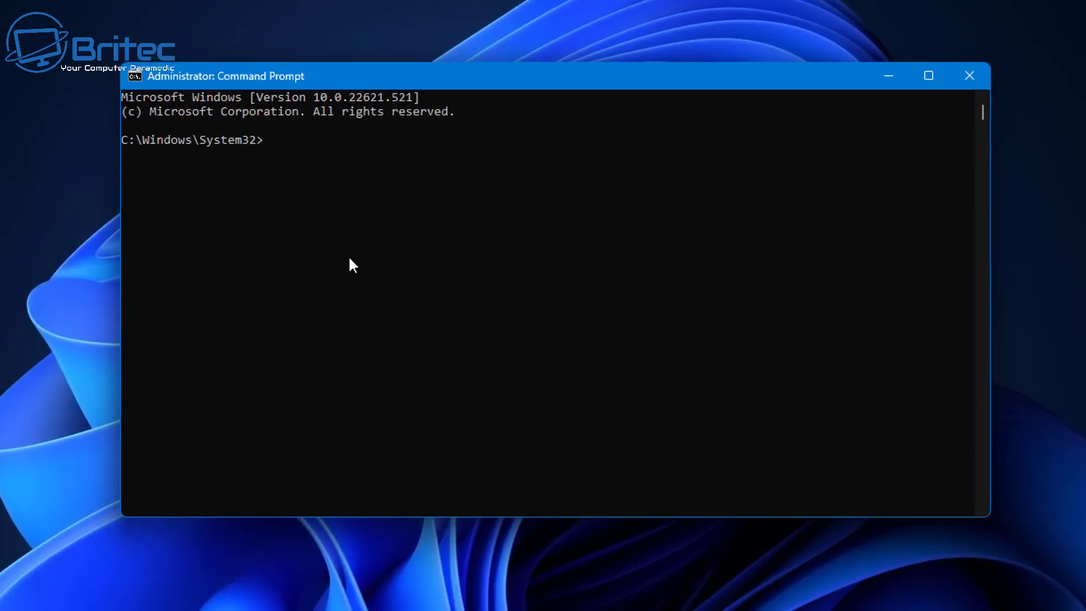
text(DISM.exe /Online /Get-OSUninstallWindow)
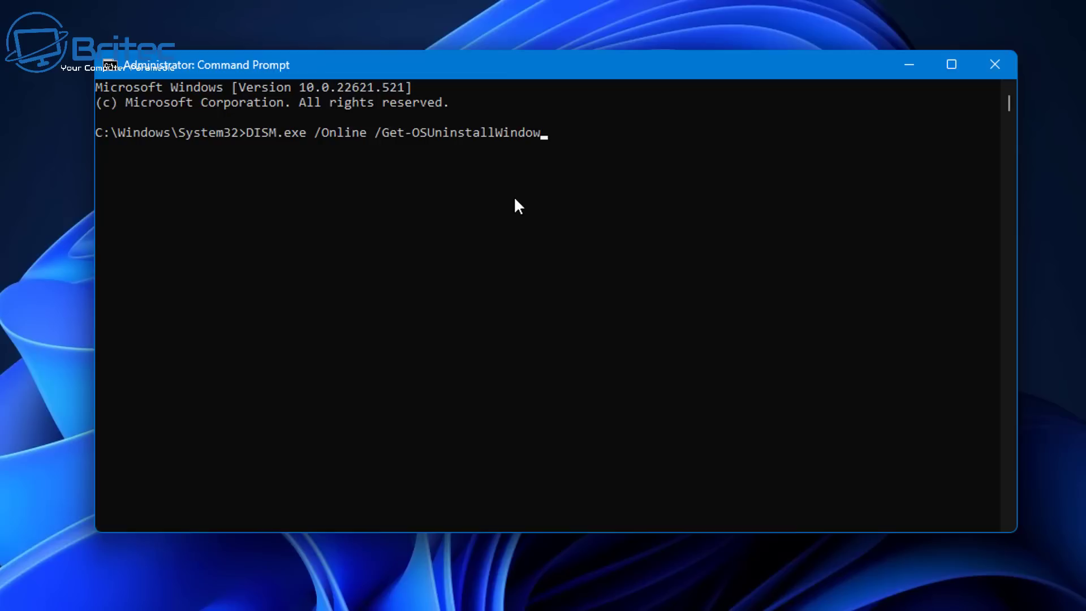
key(Return)
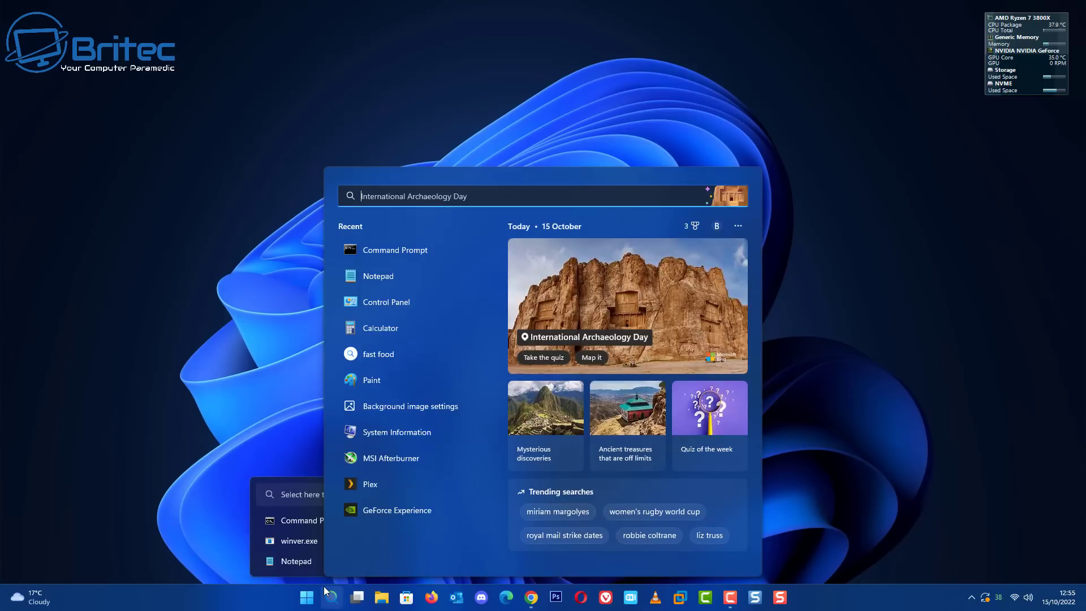
- Search 'control' and open Control Panel from the Best match result
text(control Panel)
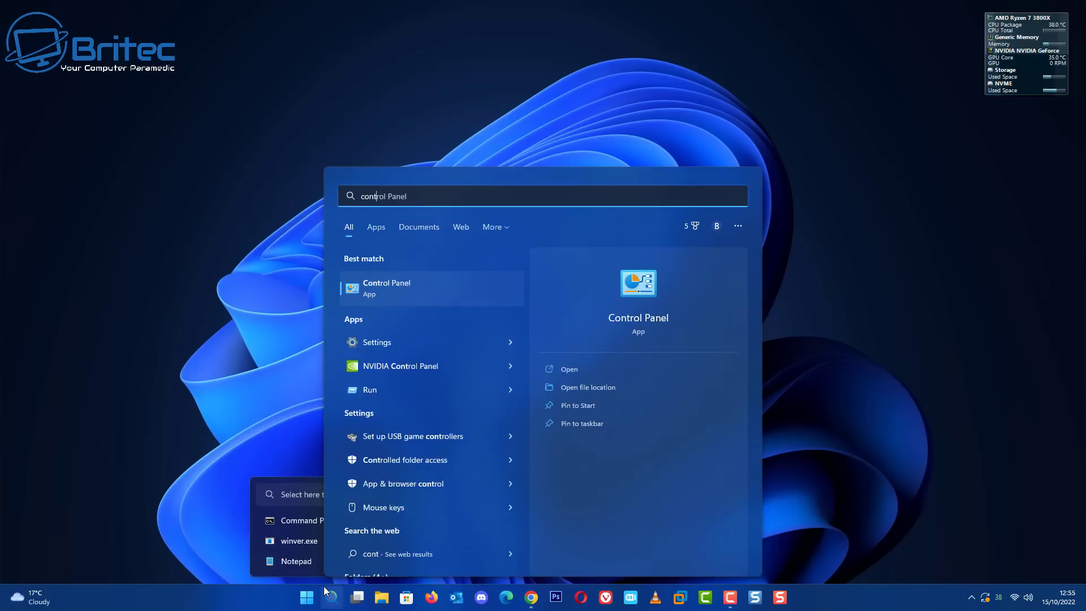
click(379, 285)
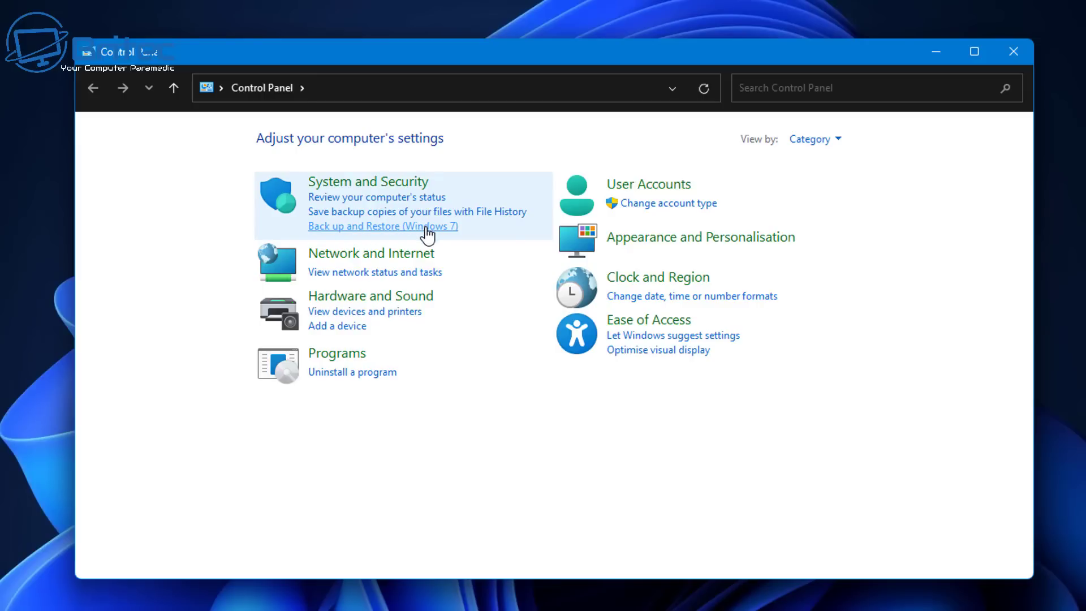
- Open Back up and Restore (Windows 7) under System and Security, showing no backup set up
click(427, 228)
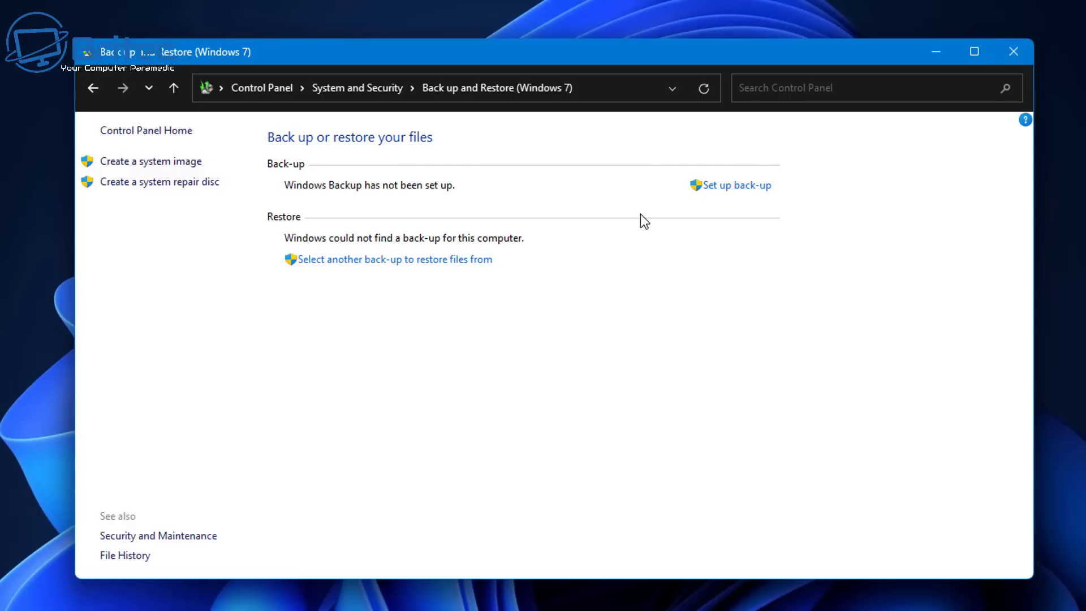
click(725, 188)
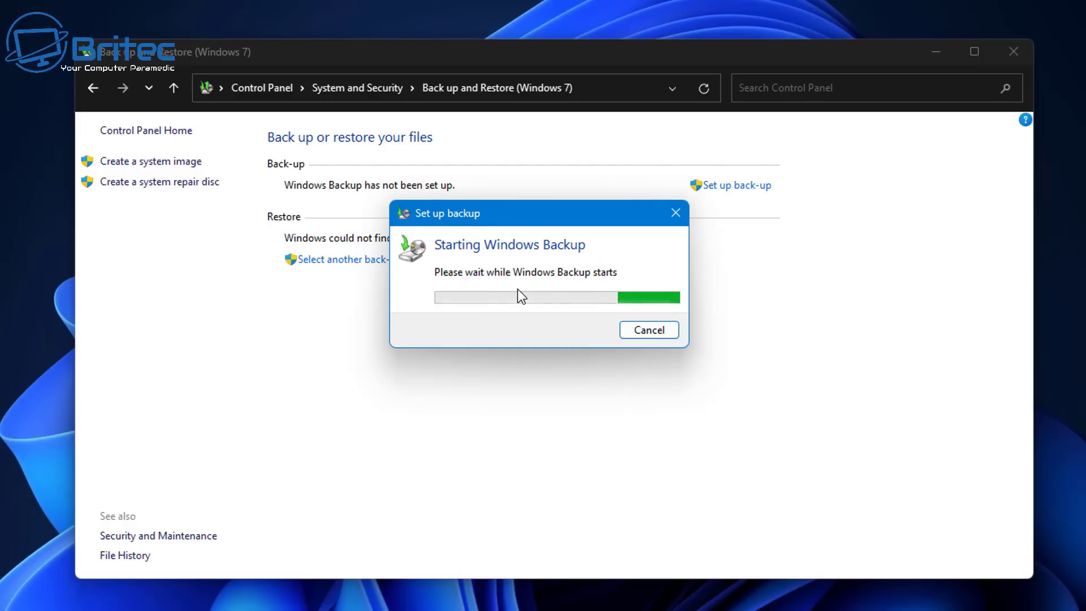
click(641, 331)
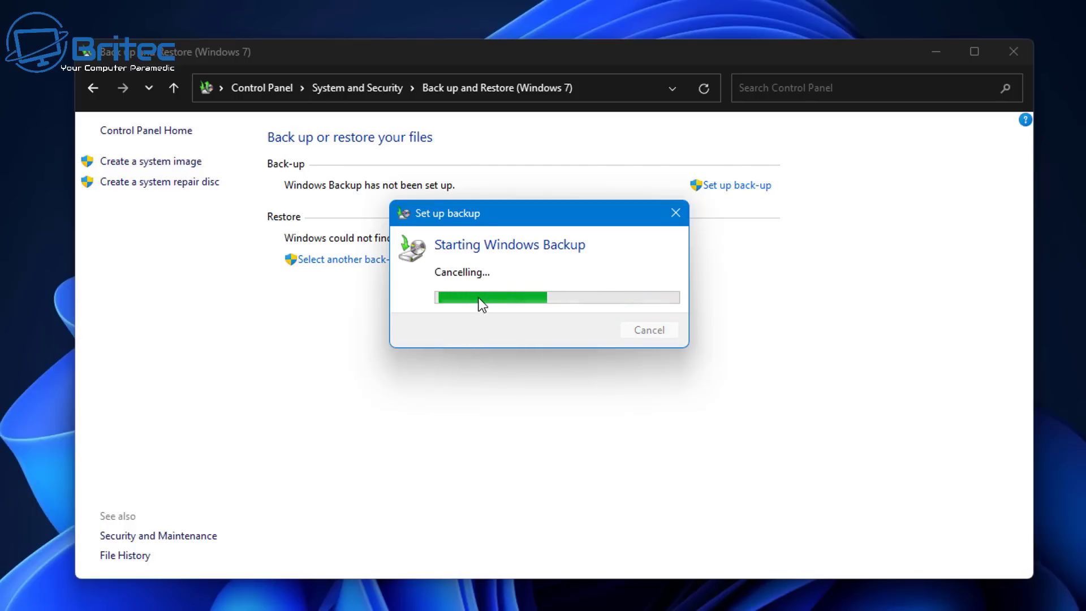
click(140, 164)
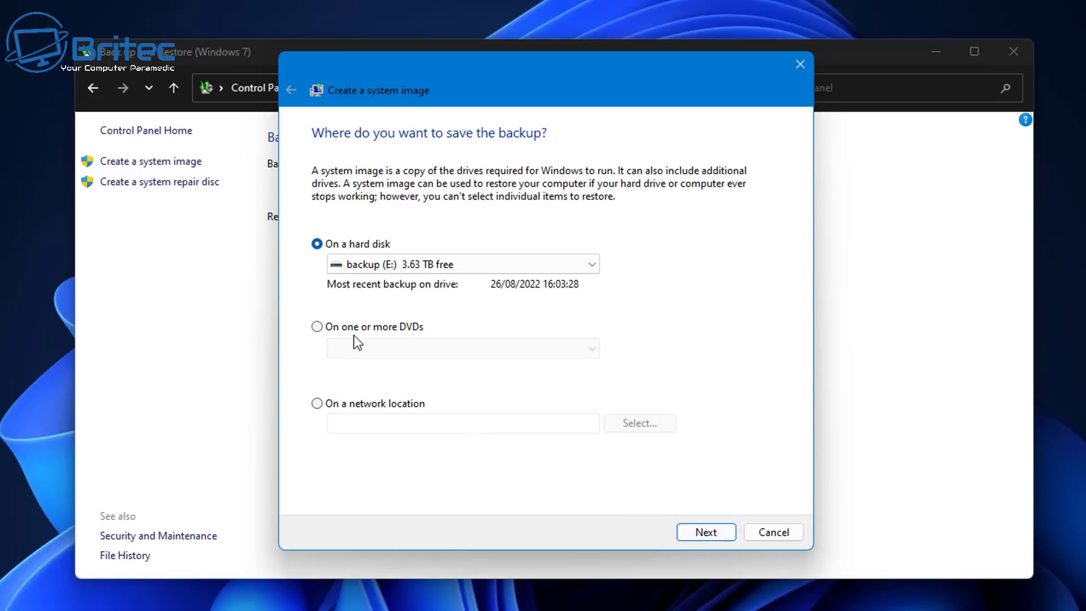
click(338, 328)
click(320, 409)
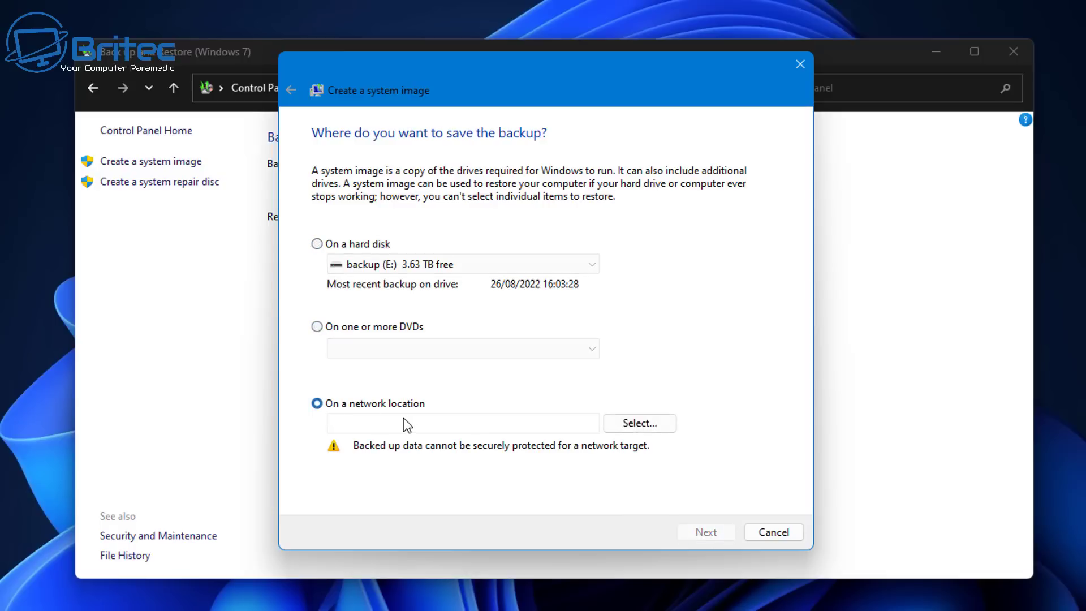
click(341, 244)
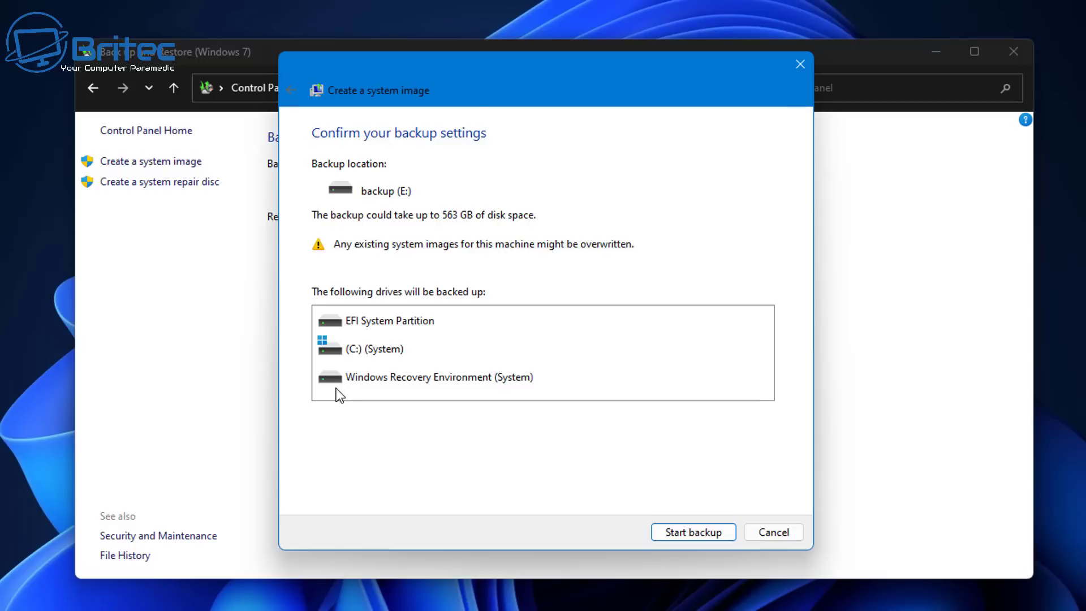
click(781, 534)
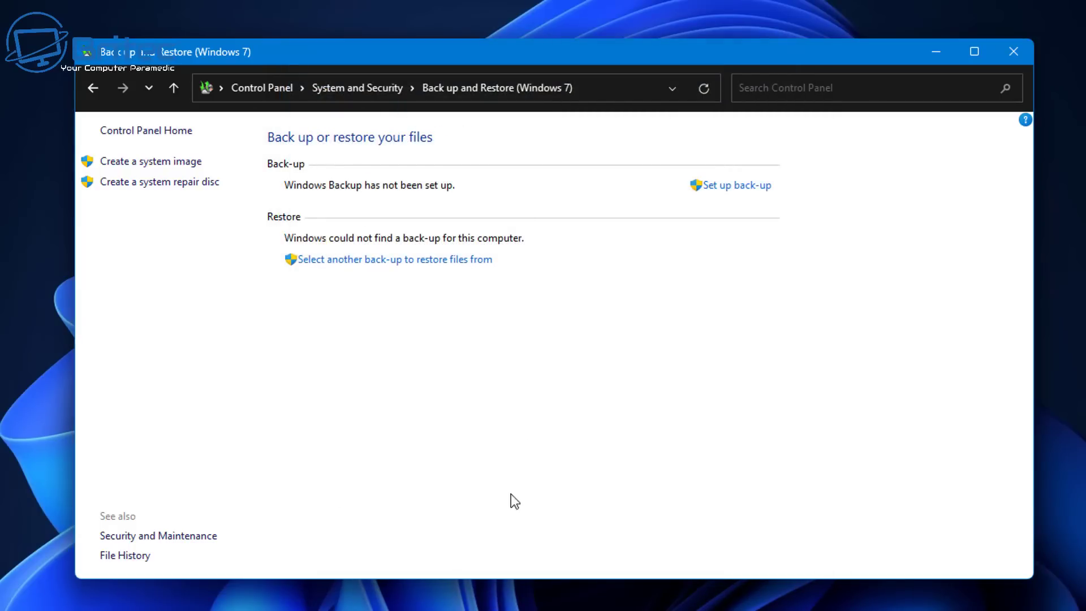
- Open the File History page, which is off with backup (E:) as its drive
click(123, 557)
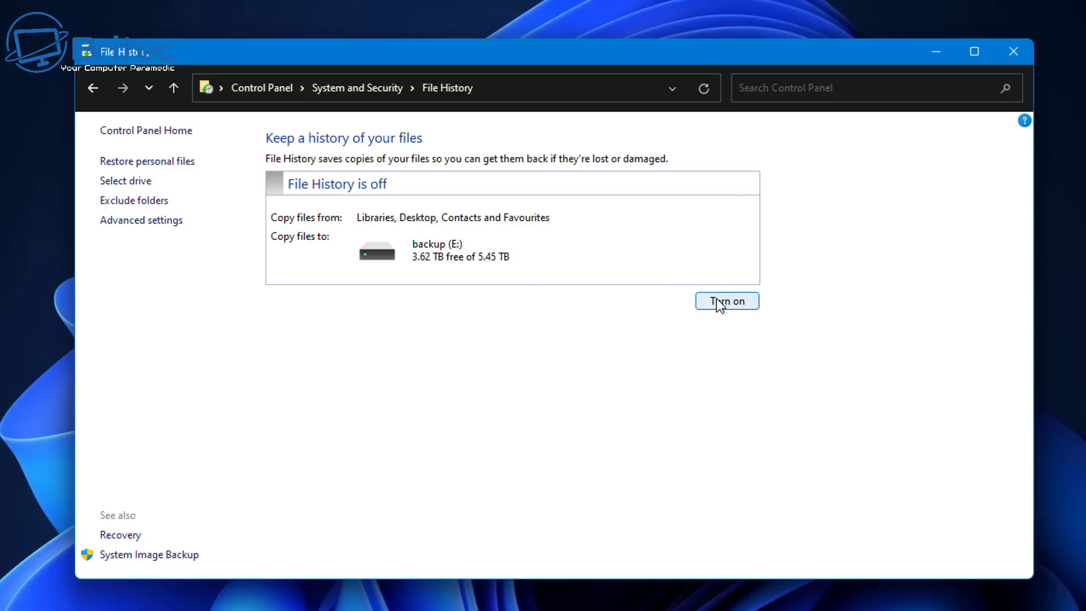
- Close the File History window and search Windows for 'system restore'
click(1011, 56)
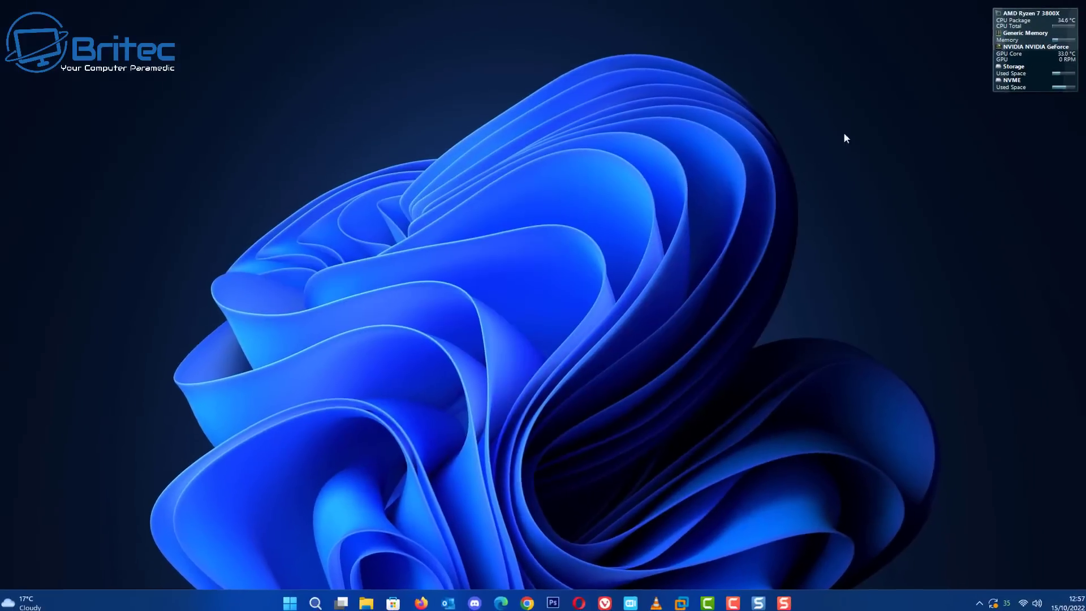
click(332, 598)
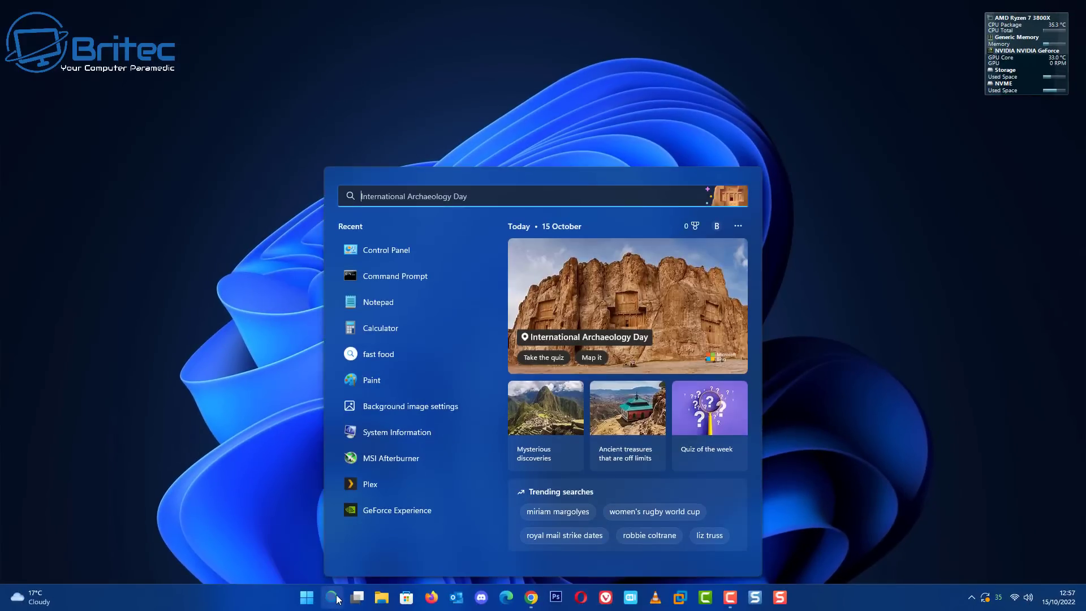
text(sys)
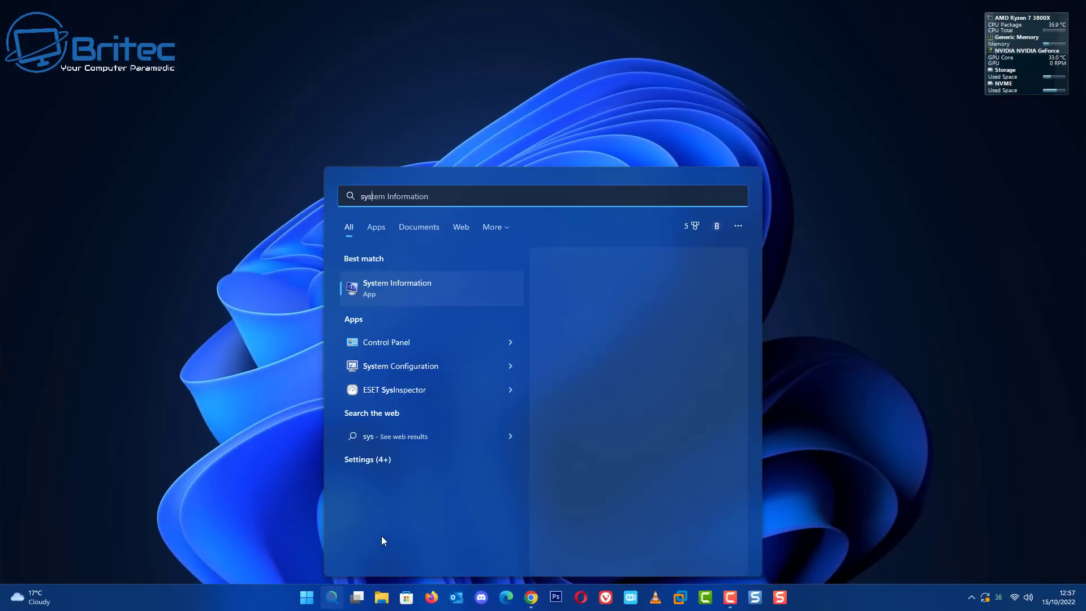
text(tem restore)
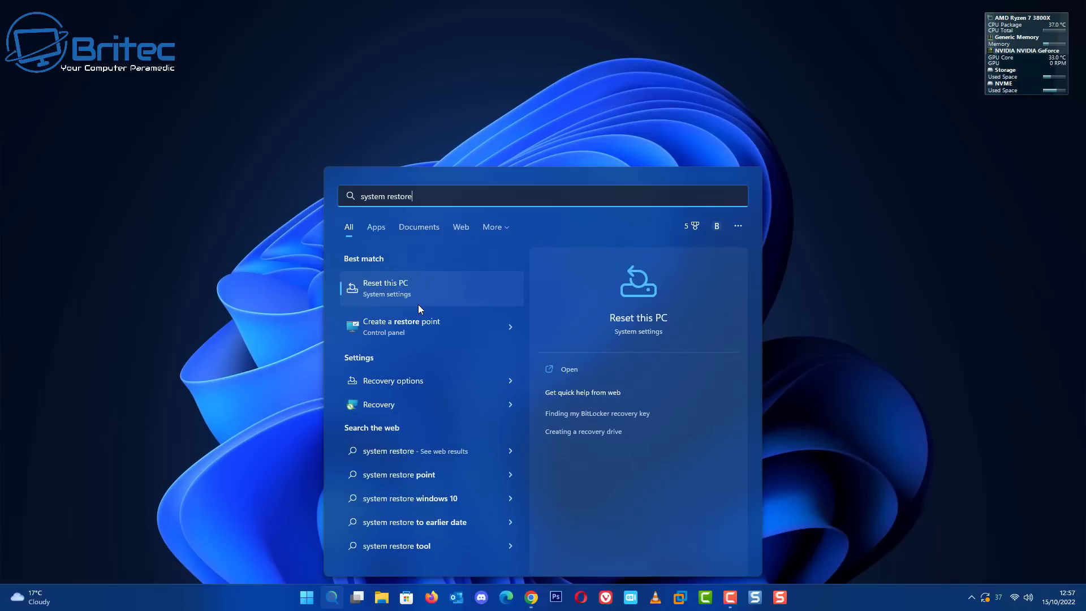
- From the restore point settings, select Local Disk (C:) and launch System Restore
click(403, 330)
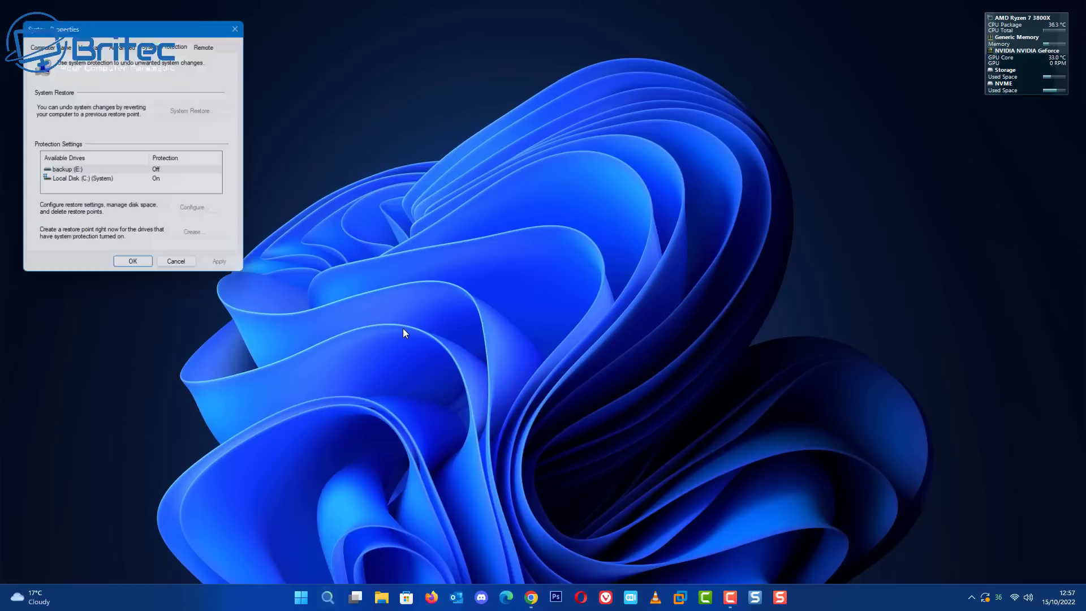
drag(181, 20, 575, 141)
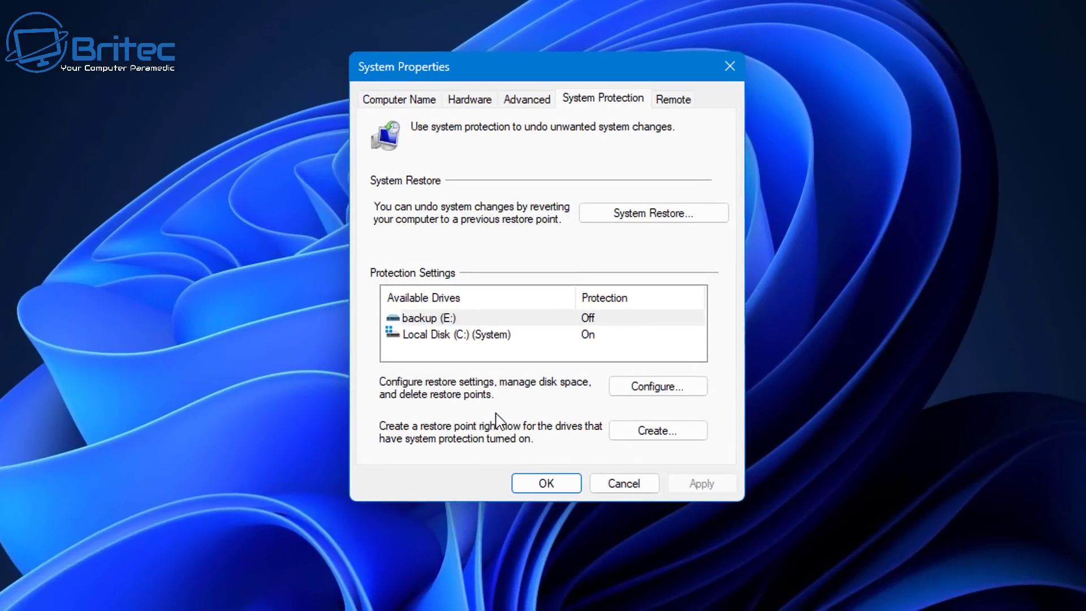
click(475, 338)
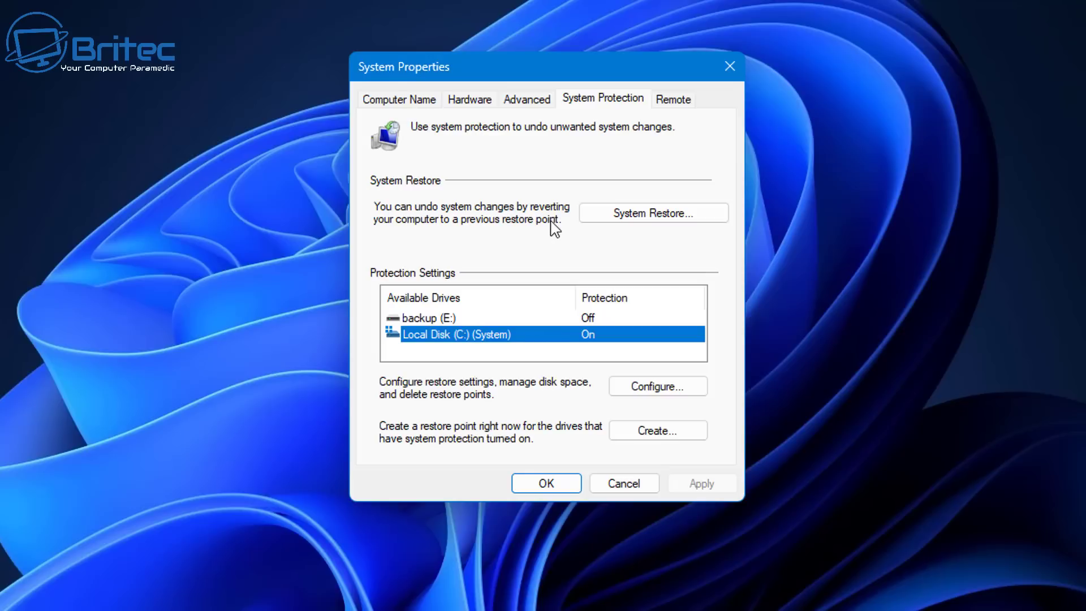
click(636, 226)
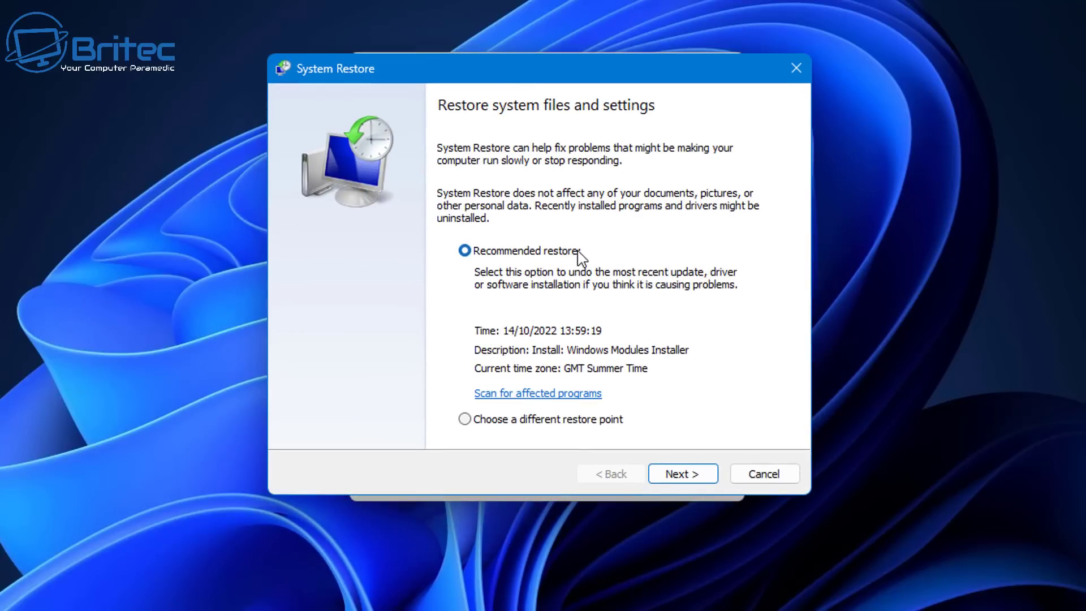
- List all restore points, including older ones from 08/10/2022, select the 14/10/2022 13:59:19 point, then cancel without restoring
click(465, 420)
click(686, 483)
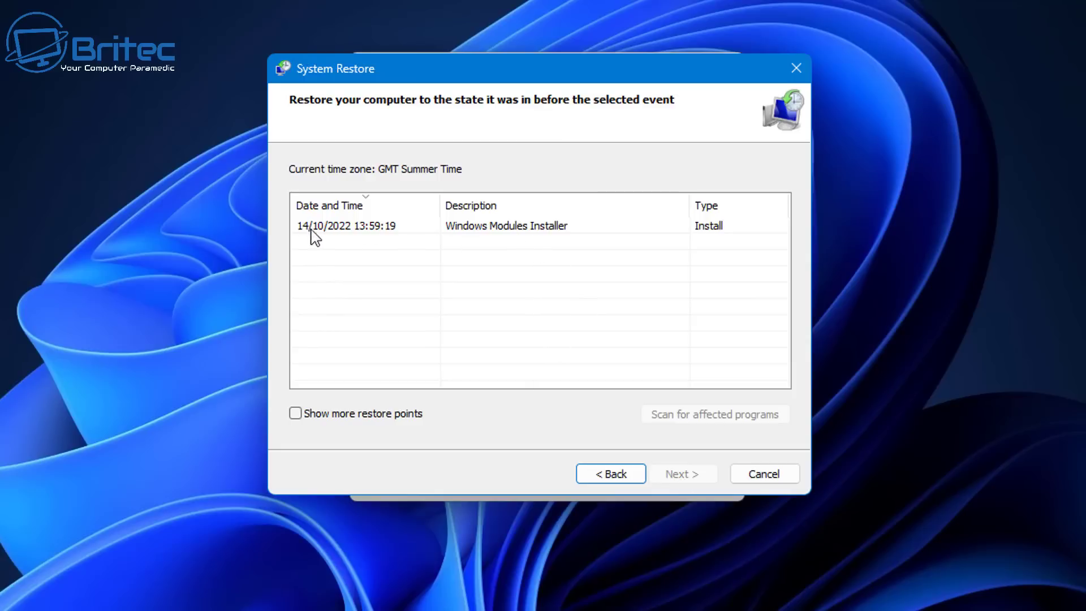
click(327, 237)
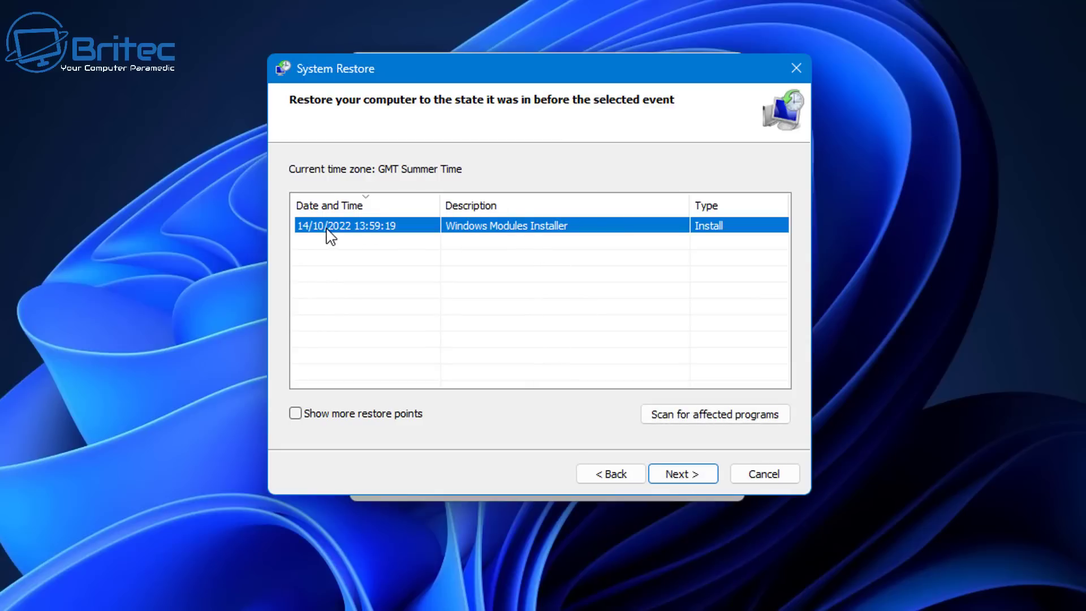
click(295, 413)
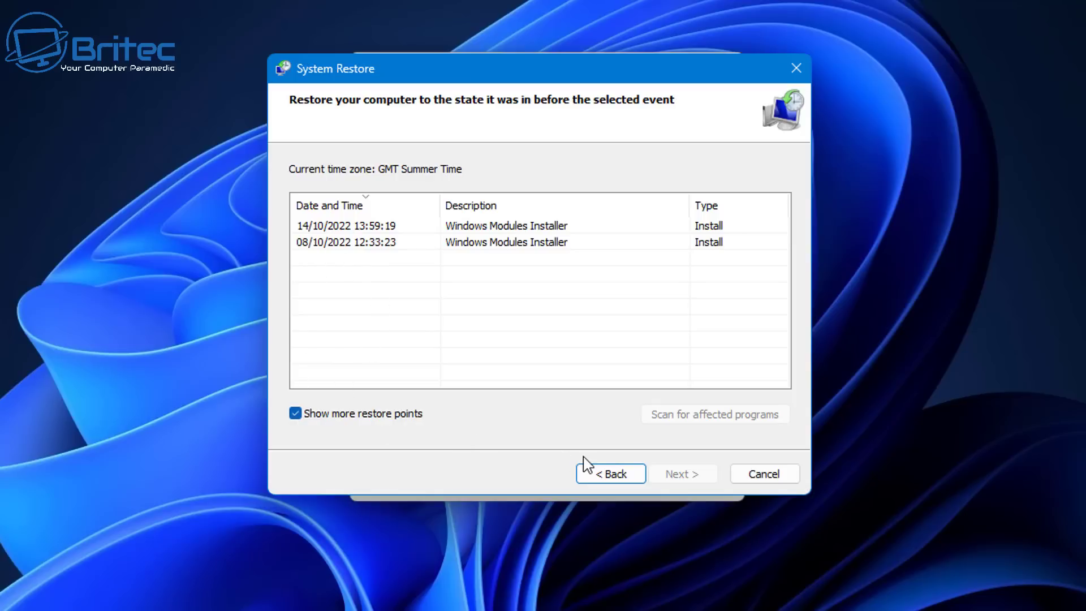
click(369, 231)
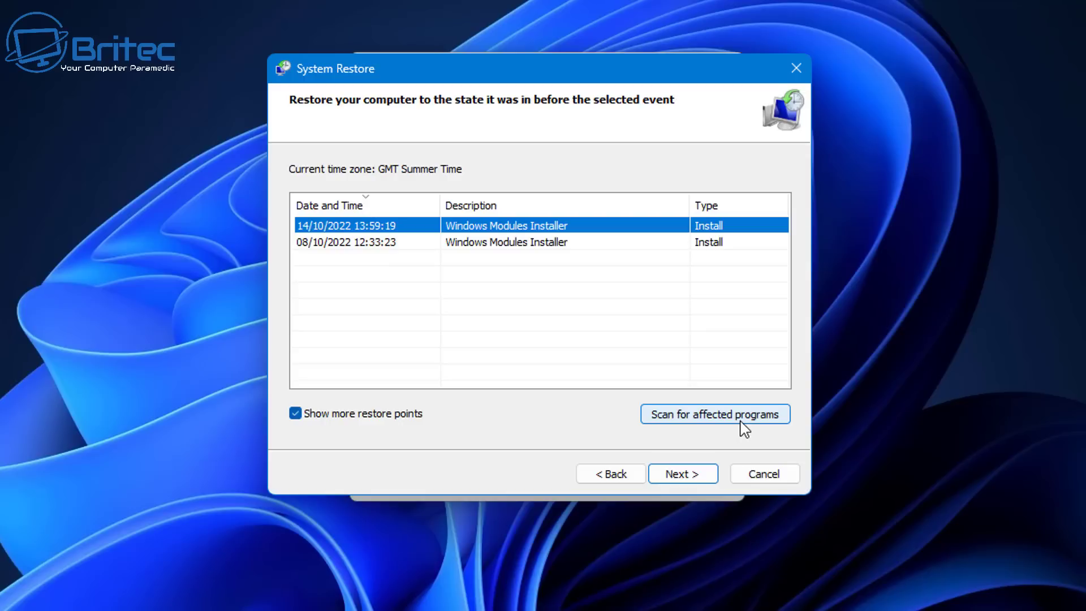
click(764, 475)
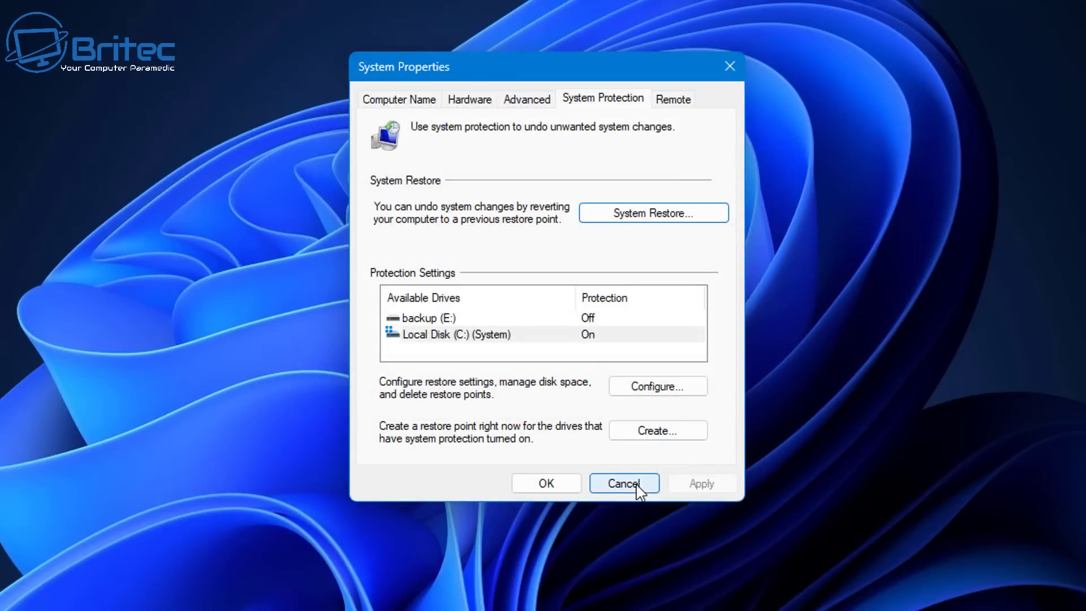